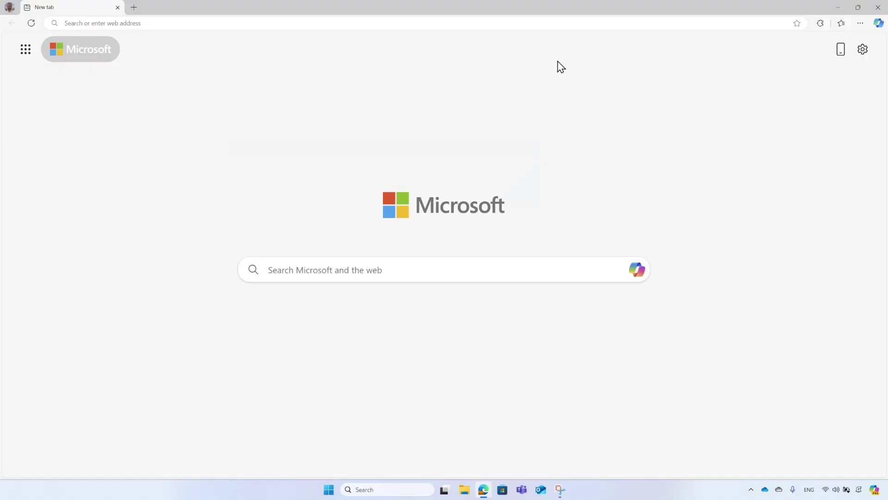
Load woodgrovedemo.com and scroll through the product cards, then back to the top
left_click(557, 22)
type("woodgrovedem")
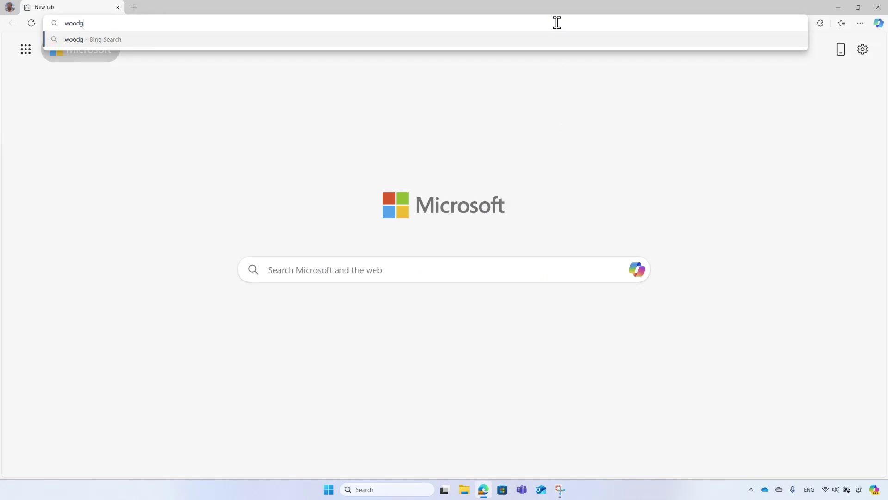
type("o.com")
key("Return")
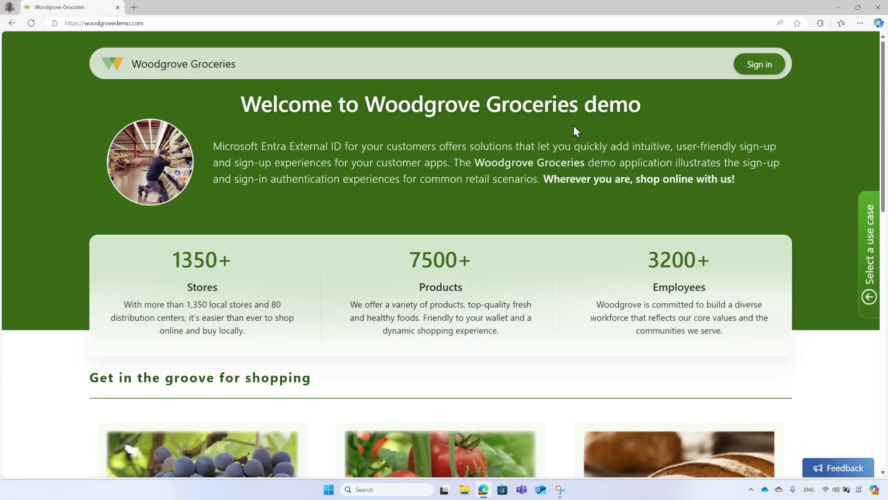
scroll(574, 125, "down", 5)
scroll(574, 131, "down", 5)
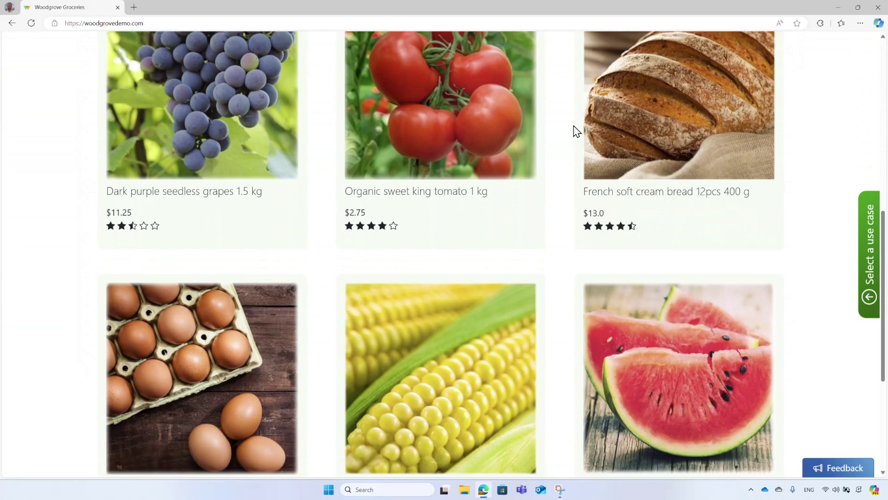
scroll(573, 131, "up", 10)
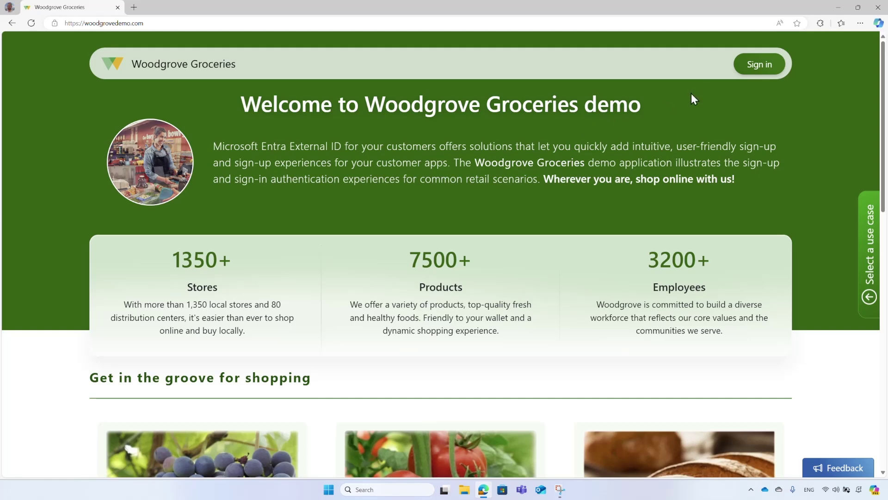
Open the Woodgrove sign-in page from the home page's Sign in link
left_click(759, 66)
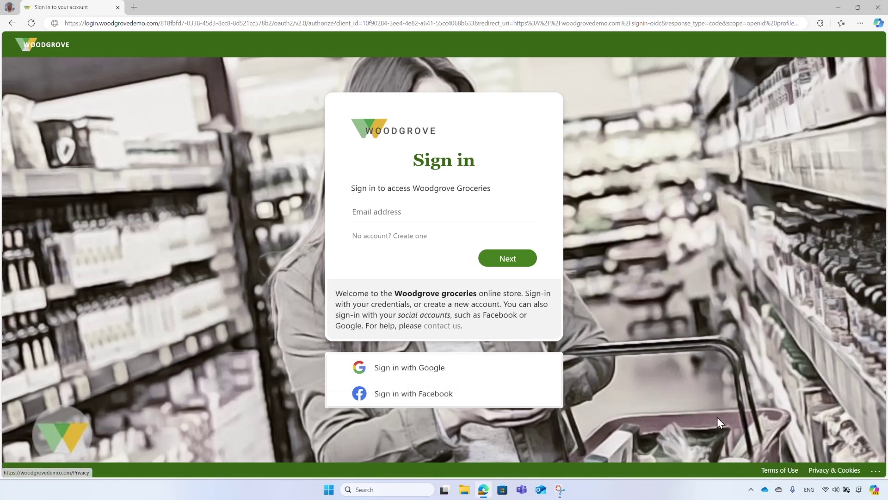
Start a new account with the customer's email and enter the emailed verification code
left_click(409, 236)
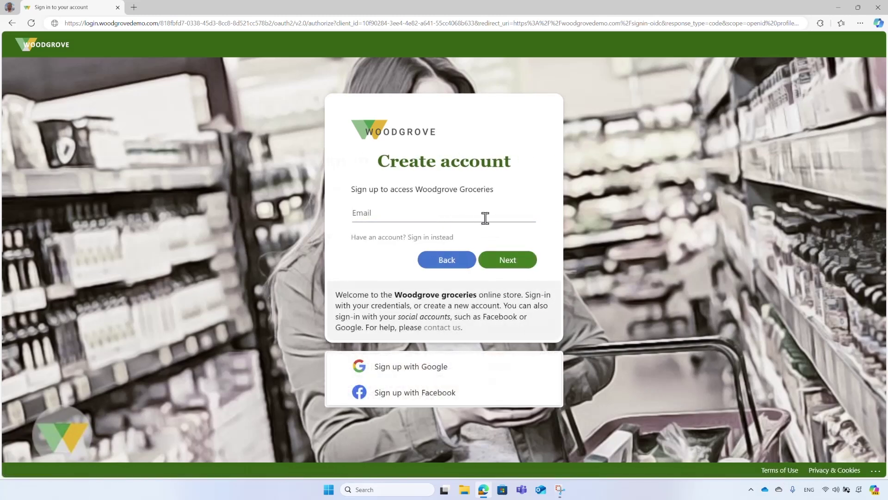
left_click(523, 262)
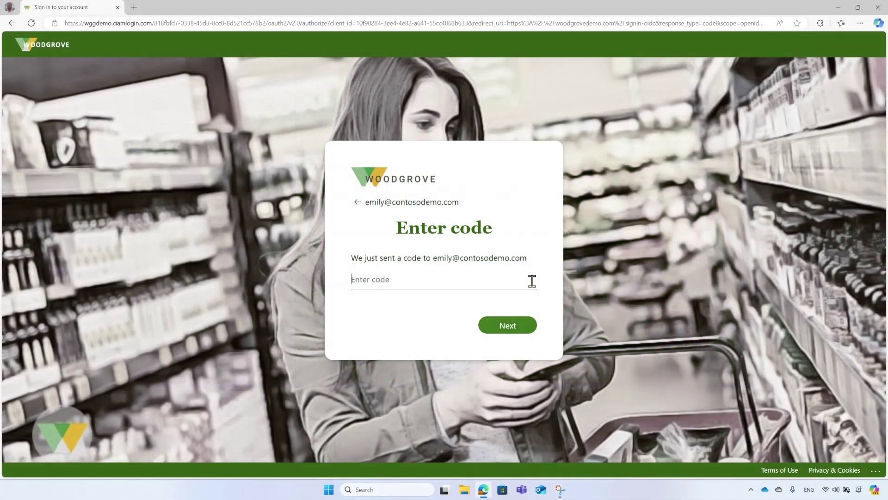
type("29725916")
Submit the code, then enter and confirm the password and fill in the display name
left_click(528, 328)
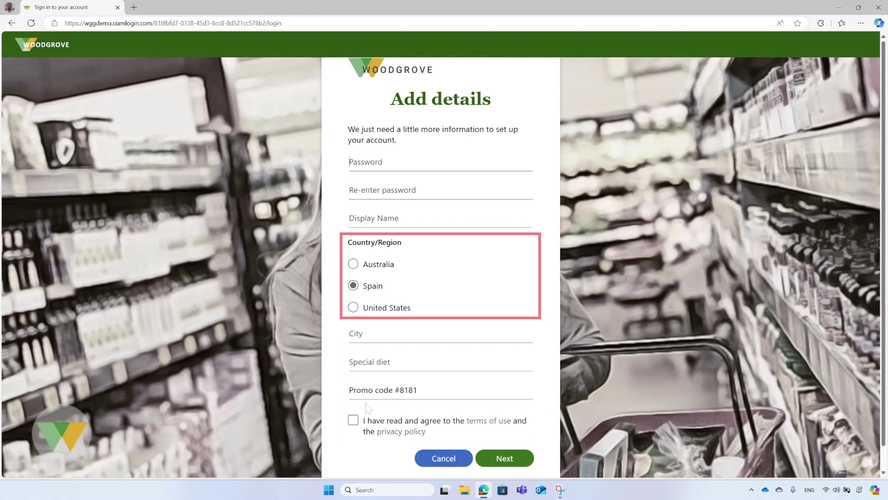
type("••••••••••••••••••")
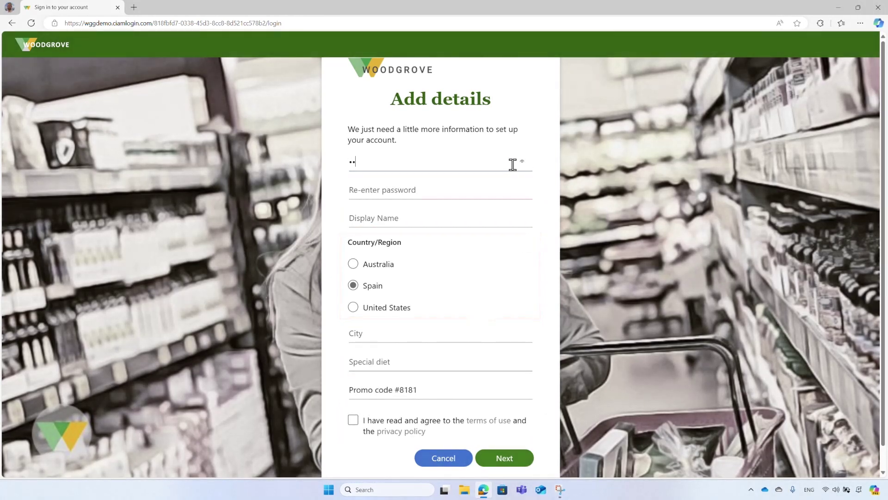
left_click(514, 194)
type("••••••••••••••••••")
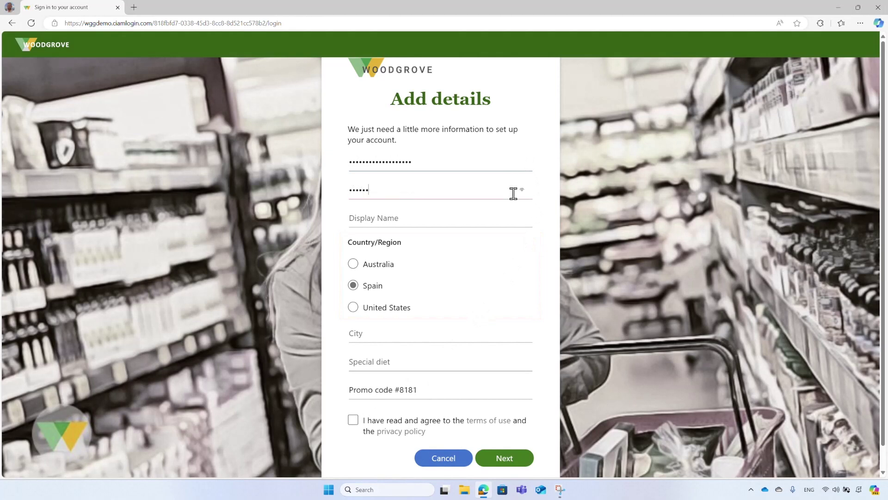
left_click(510, 221)
type("Emily")
Enter city Berlin and special diet Eggs, accept the terms, and submit the form
left_click(504, 337)
type("Berlin")
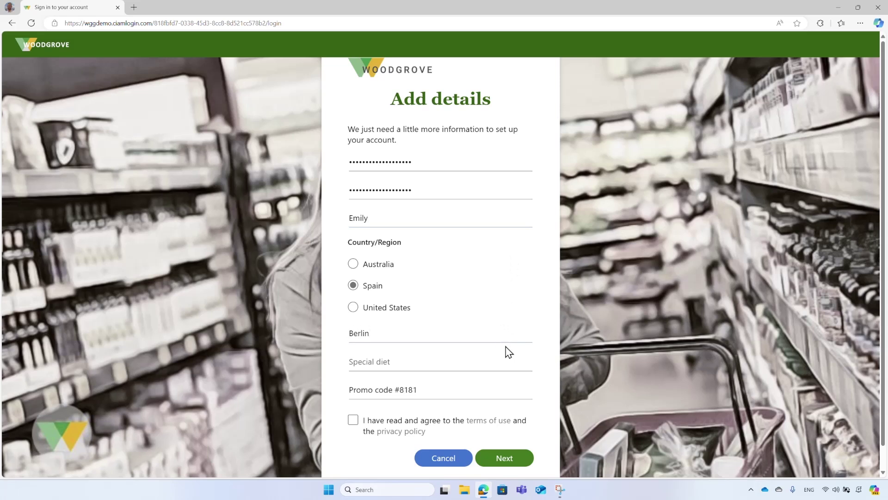
left_click(507, 366)
type("Eggs")
left_click(354, 420)
left_click(520, 462)
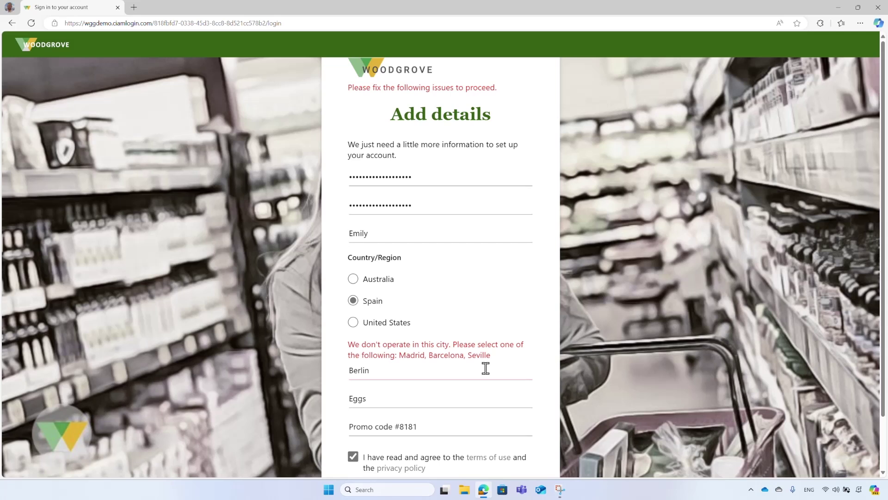
Replace the rejected city Berlin with Madrid and resubmit the sign-up details
left_click(497, 375)
key("BackSpace")
key("BackSpace")
key("BackSpace")
key("BackSpace")
key("BackSpace")
key("BackSpace")
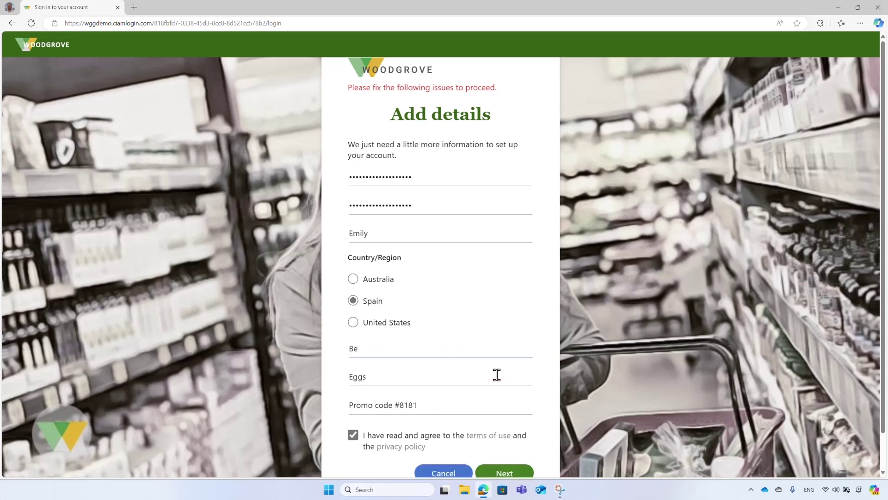
type("Madrid")
left_click(520, 474)
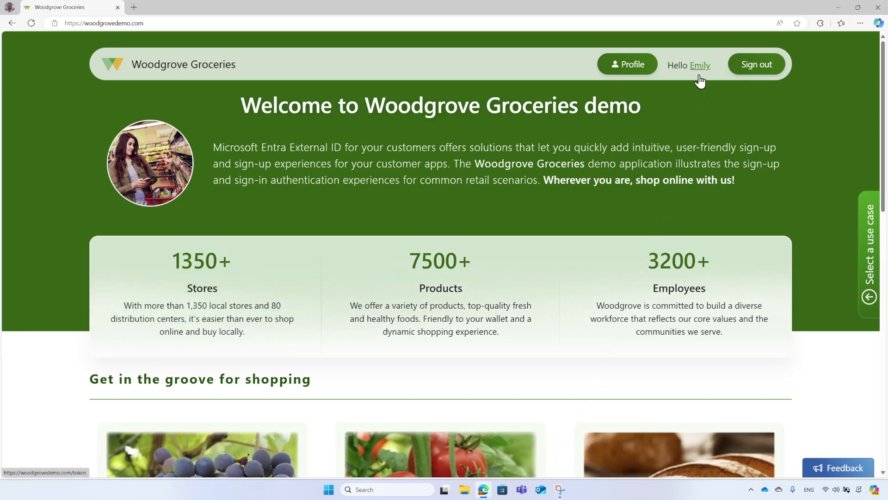
Check the eggs' allergy warning, then reload woodgrovedemo.com in a new tab and start signing in
scroll(719, 113, "down", 9)
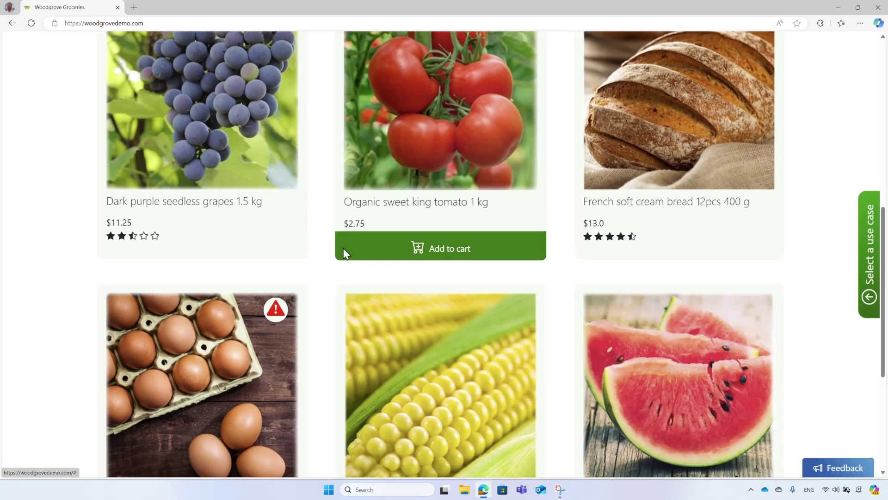
mouse_move(279, 311)
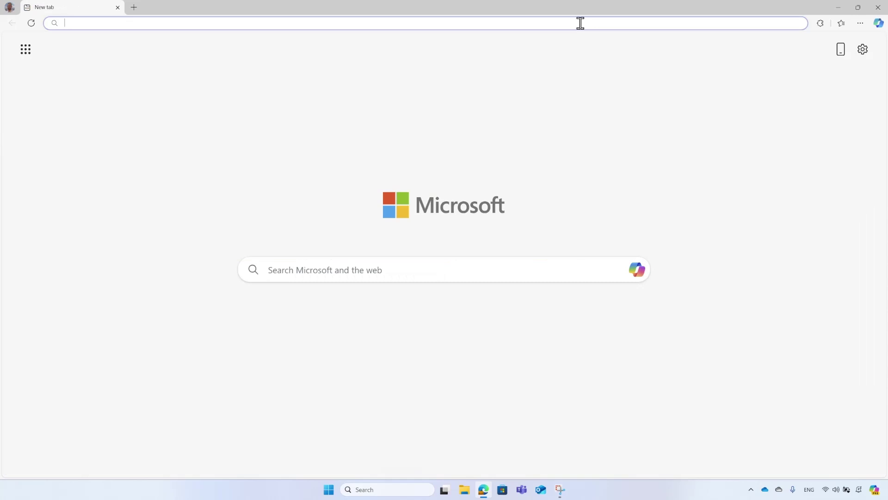
type("wood")
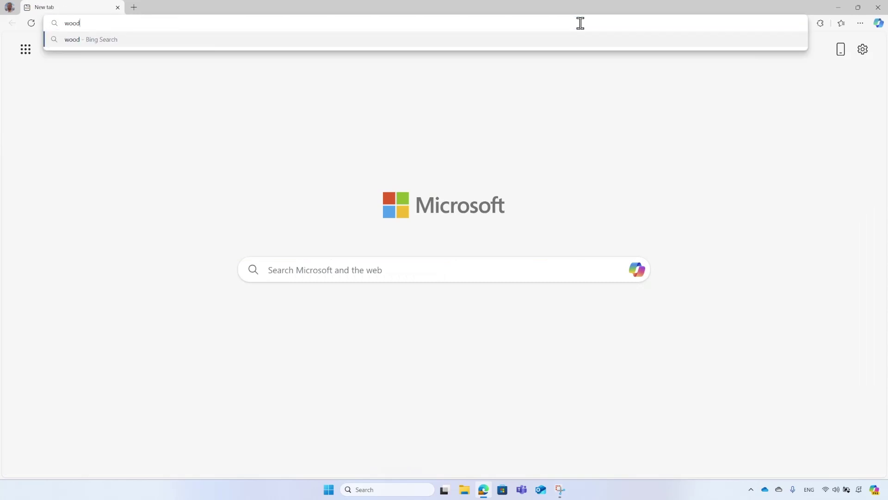
type("grovedemo.com")
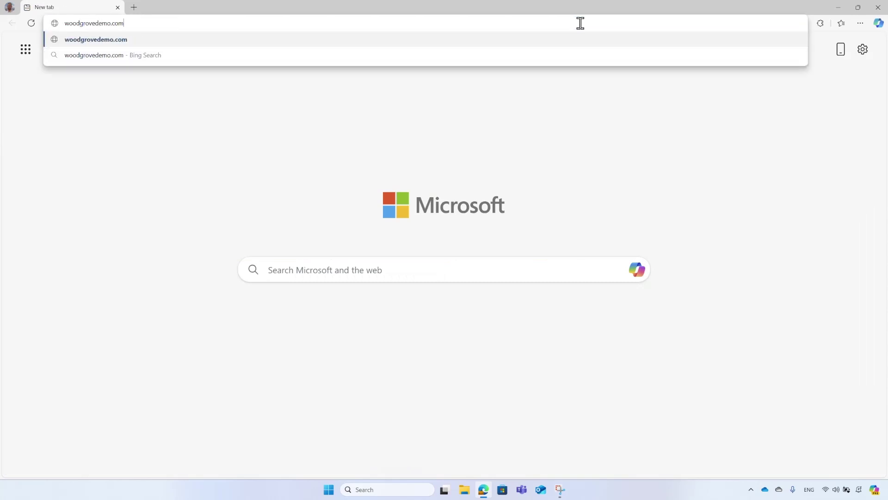
key("Return")
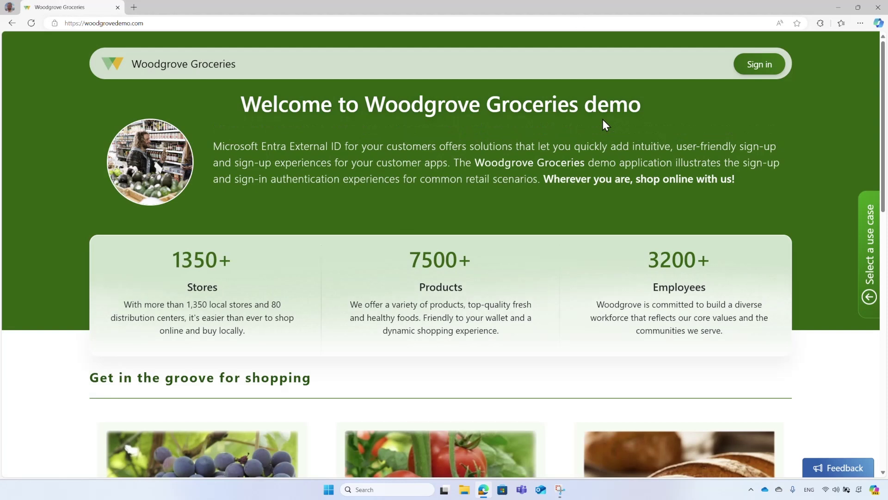
left_click(758, 69)
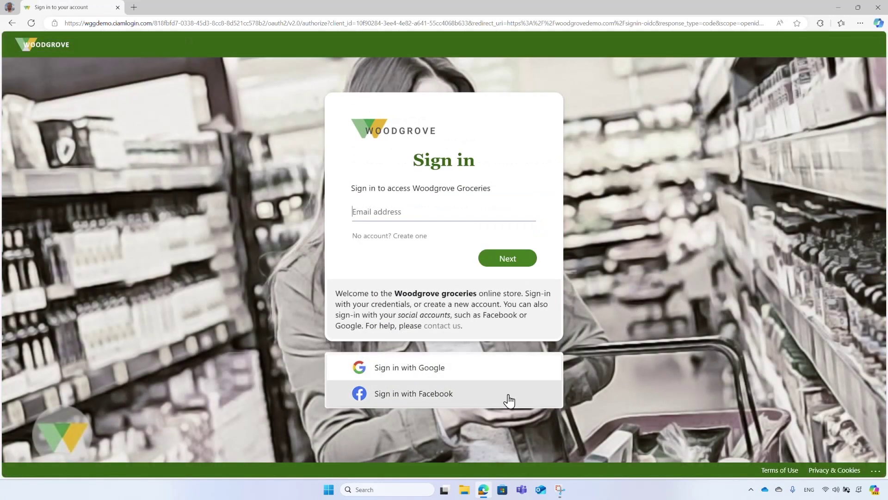
Sign in with Facebook using the account's email and password, and allow Woodgrove access
left_click(464, 401)
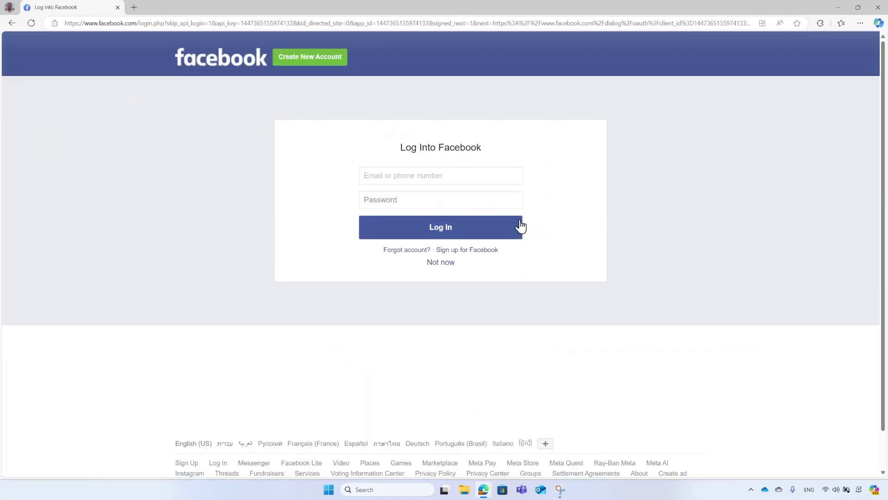
left_click(512, 178)
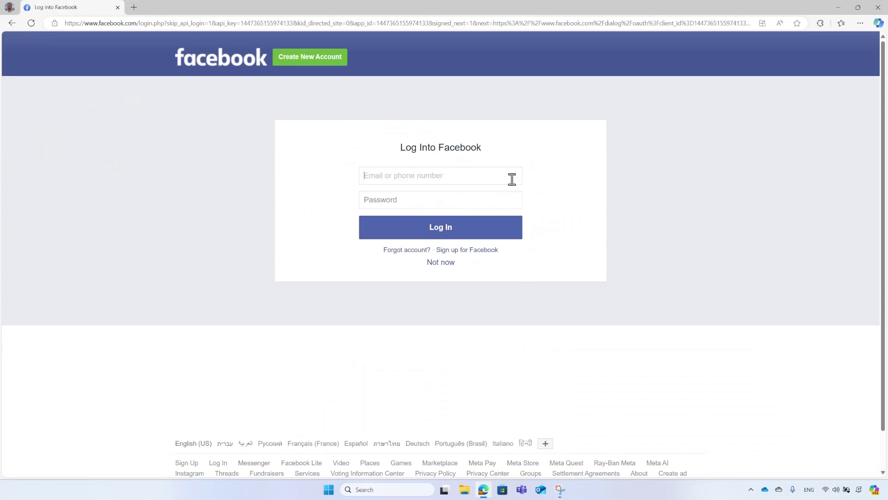
left_click(510, 202)
type("****************")
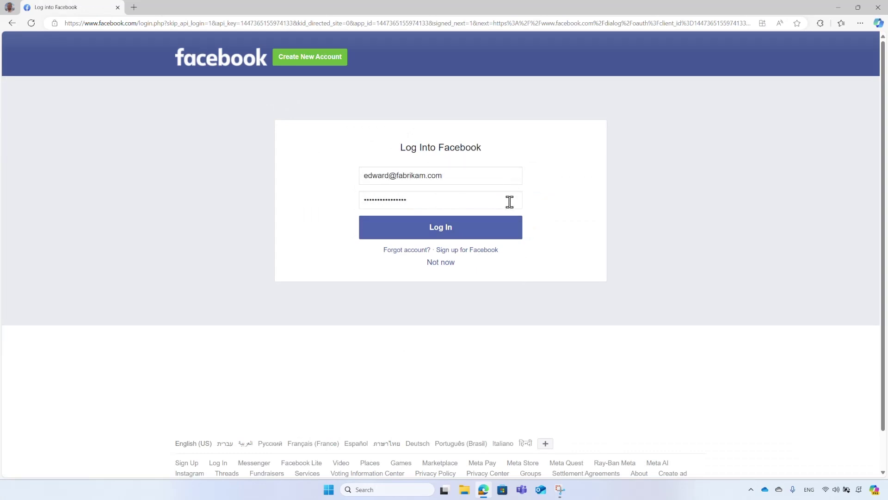
left_click(476, 235)
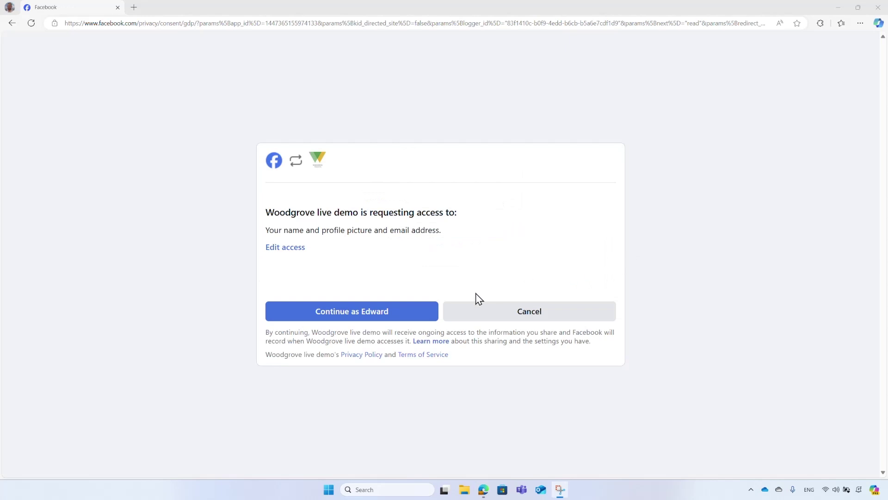
left_click(402, 318)
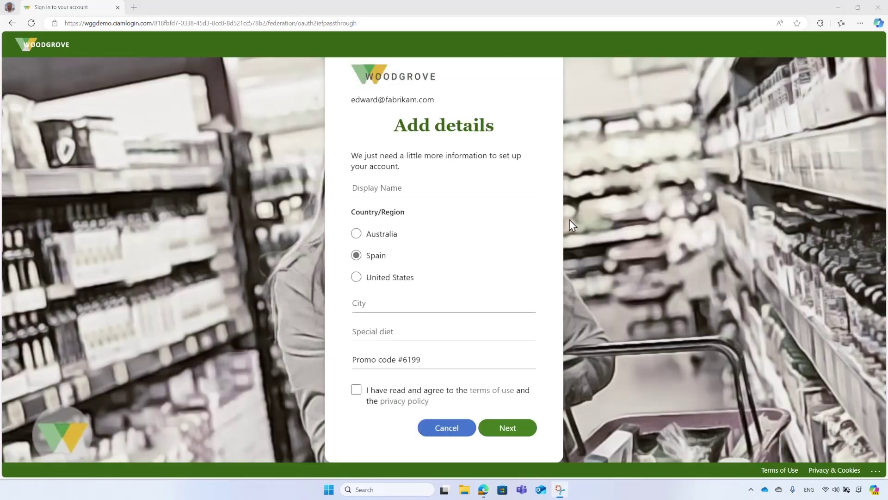
left_click(517, 192)
Enter the display name and city Madrid, accept the terms, and open the profile page
type("Edward")
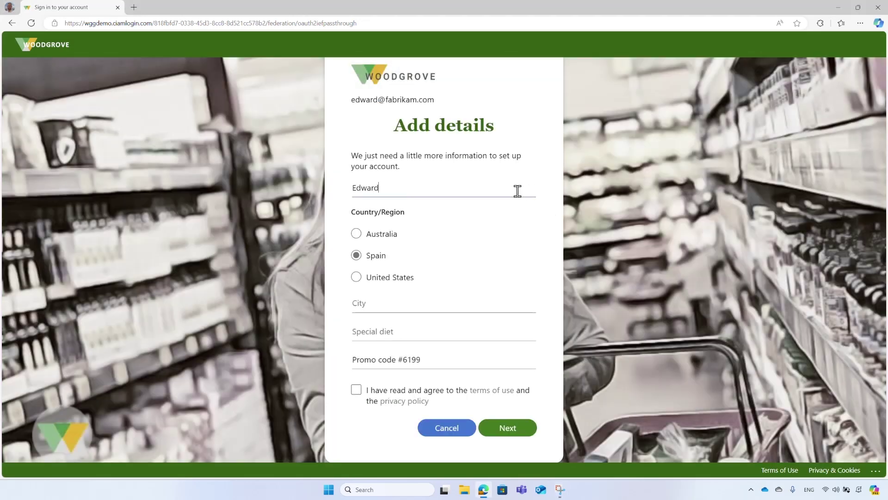
left_click(509, 307)
type("Madrid")
left_click(357, 393)
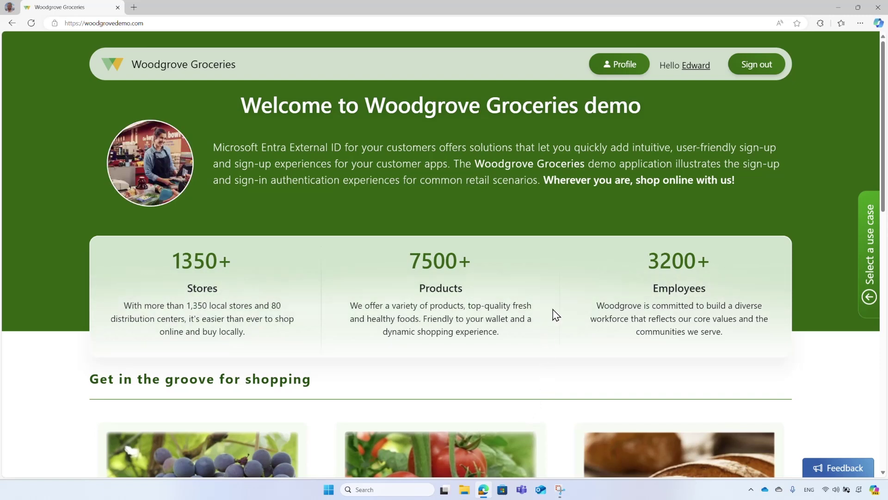
left_click(621, 74)
Scroll to Edit your profile and start editing, continuing to the multi-factor sign-in prompt
scroll(620, 141, "down", 5)
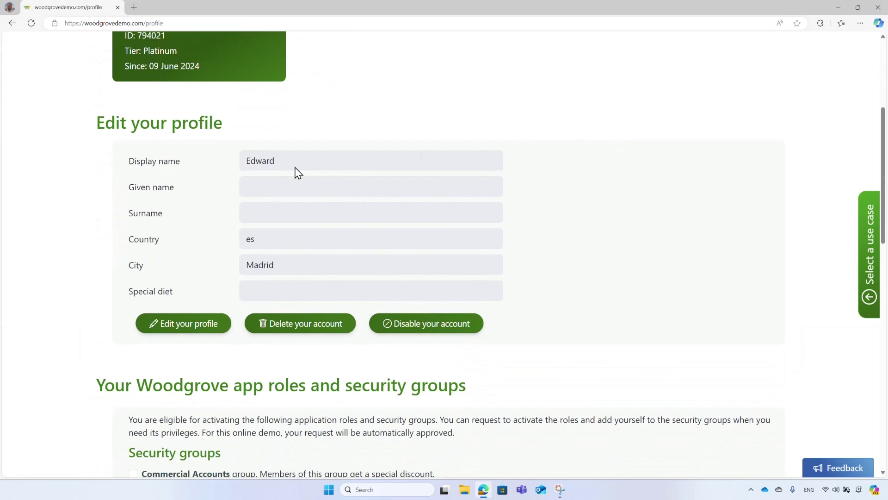
left_click(193, 329)
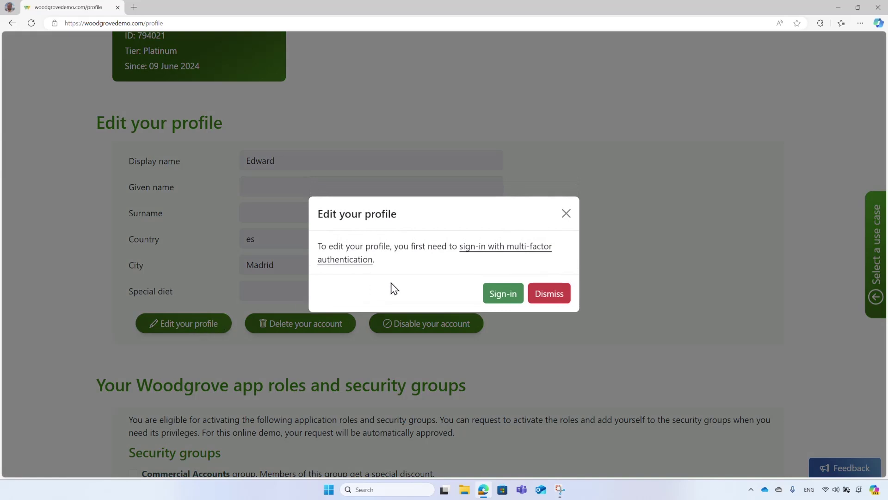
left_click(509, 297)
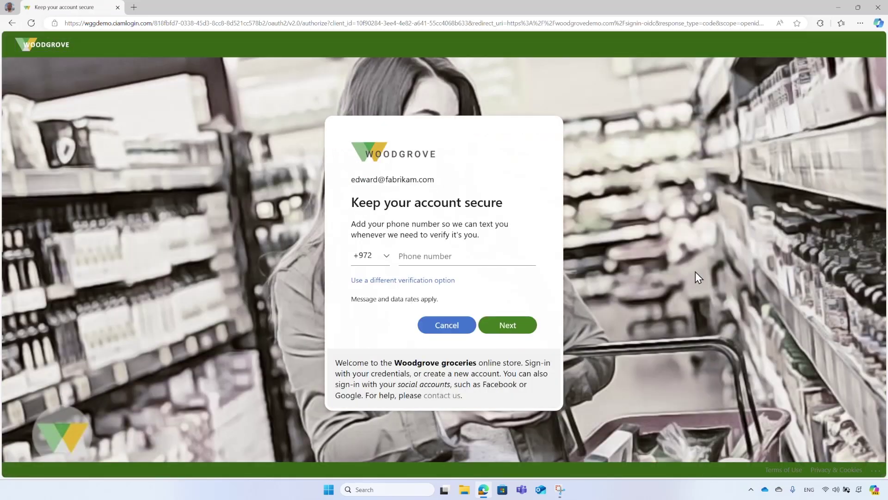
Register the customer's phone number for text verification and submit the texted code
left_click(515, 256)
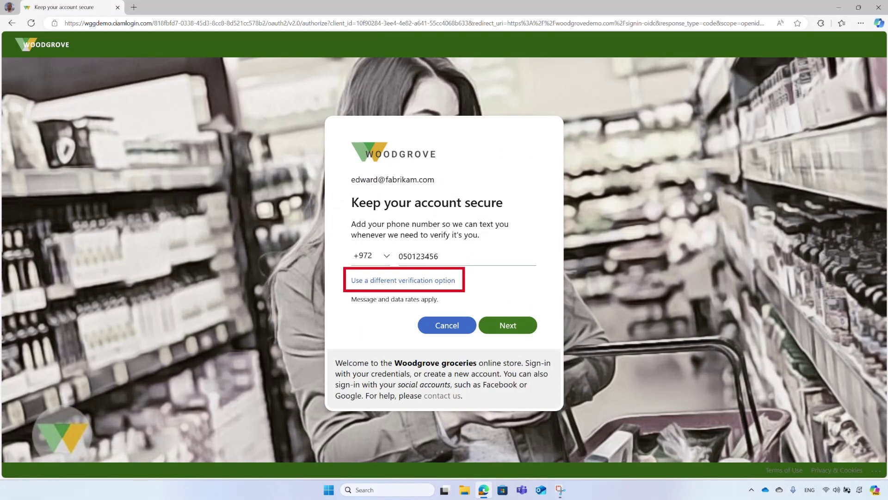
left_click(517, 328)
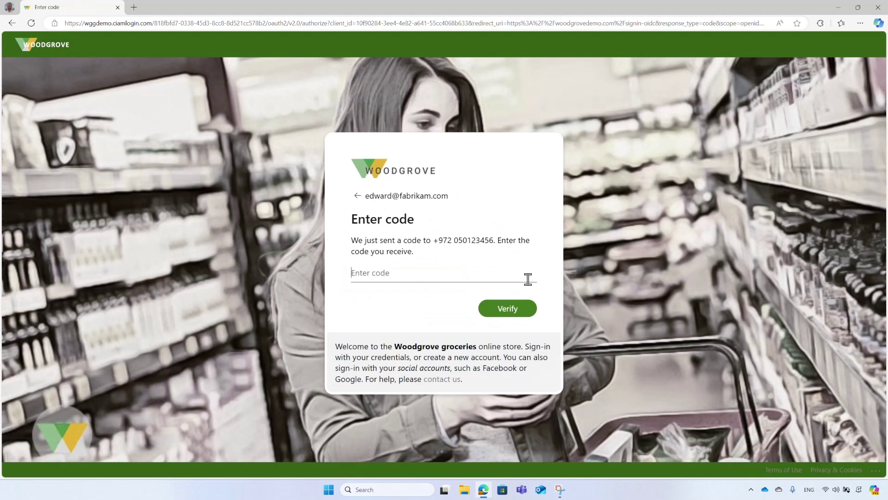
type("435637")
left_click(523, 315)
Append a last-name initial to the profile's display name and save the profile
scroll(522, 315, "down", 3)
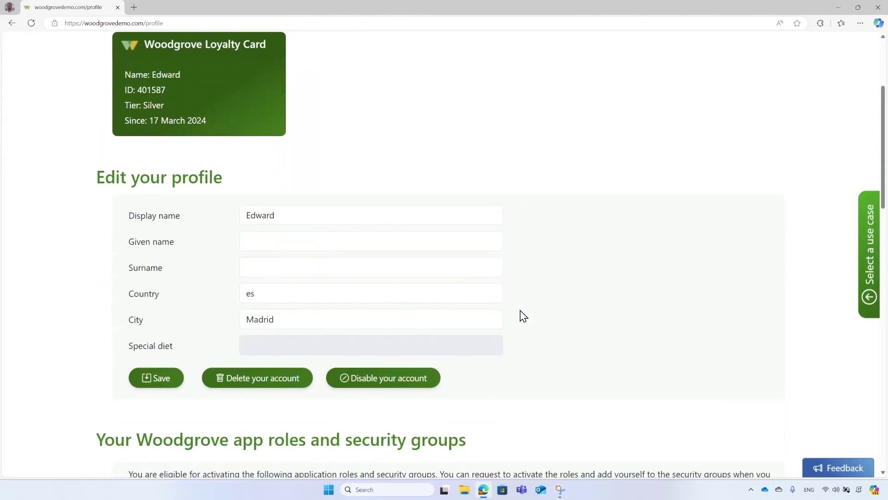
left_click(387, 206)
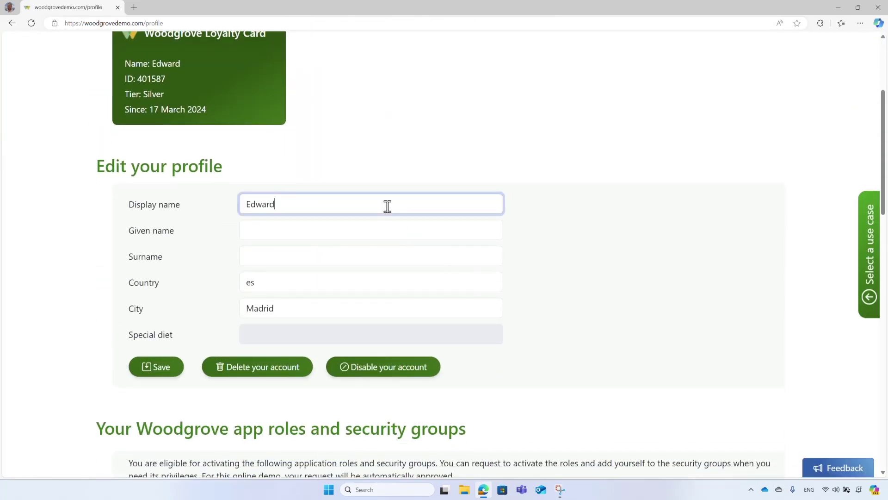
type("H.")
left_click(161, 371)
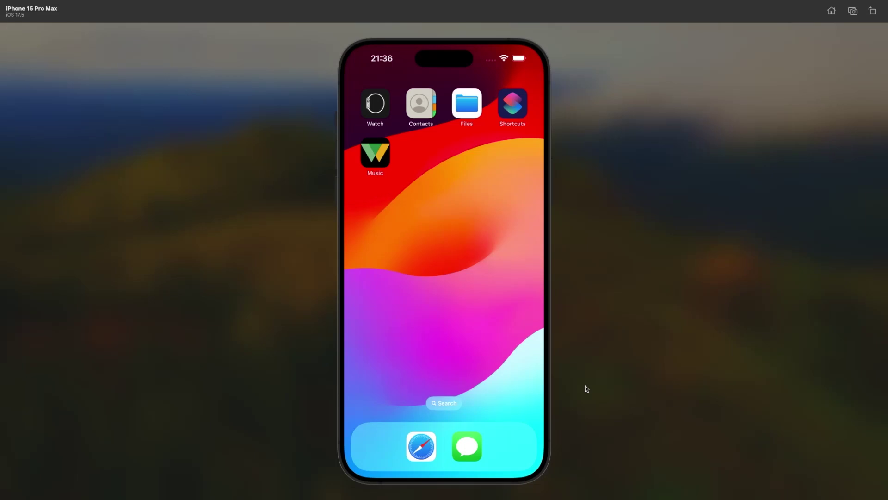
Launch Woodgrove Music in the simulator and switch to its Login tab
left_click(384, 160)
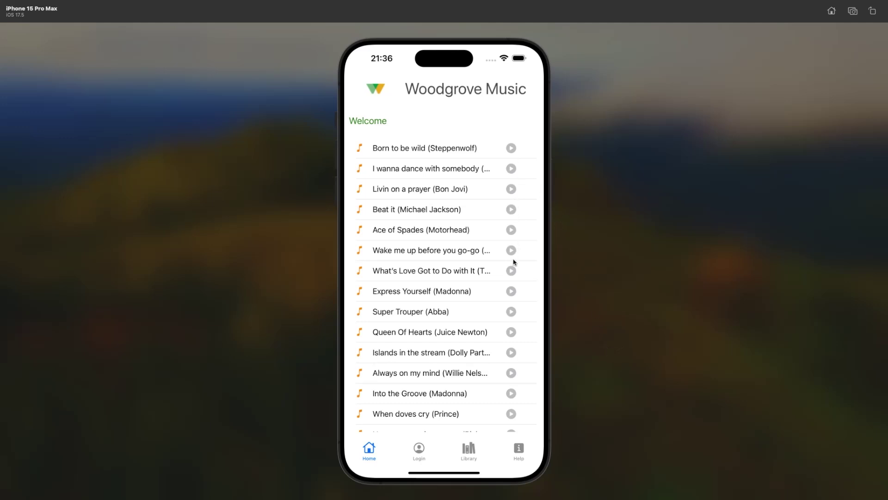
left_click(419, 449)
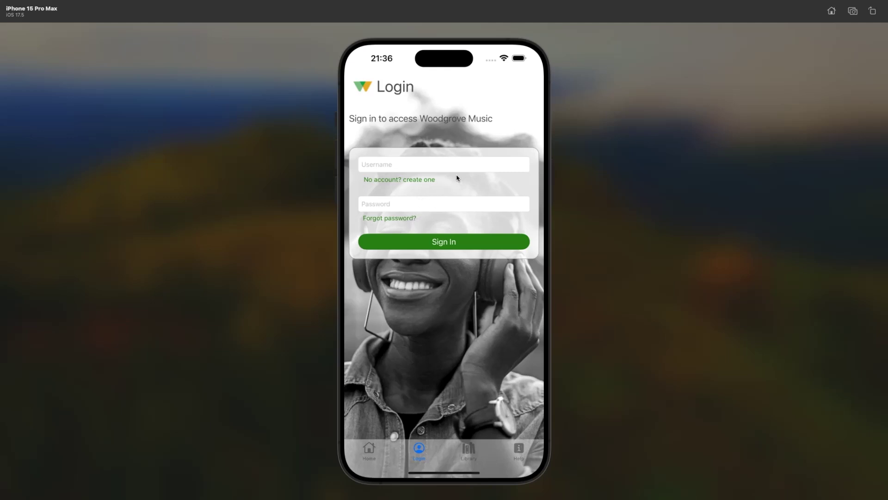
Sign in to Woodgrove Music with the customer's email address as username and her account password
left_click(487, 169)
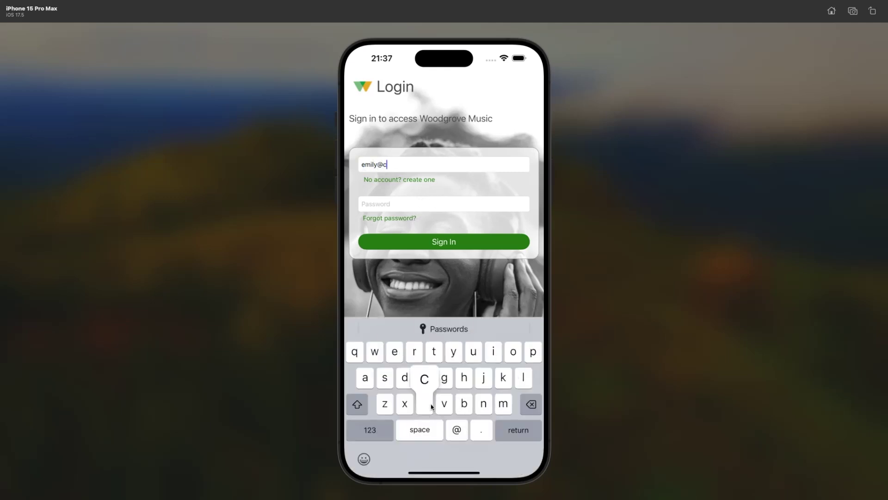
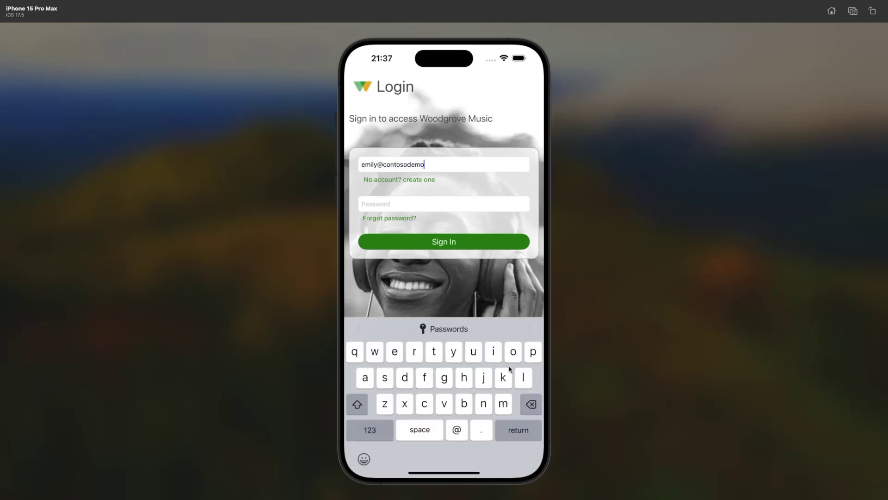
left_click(494, 204)
type("*******************")
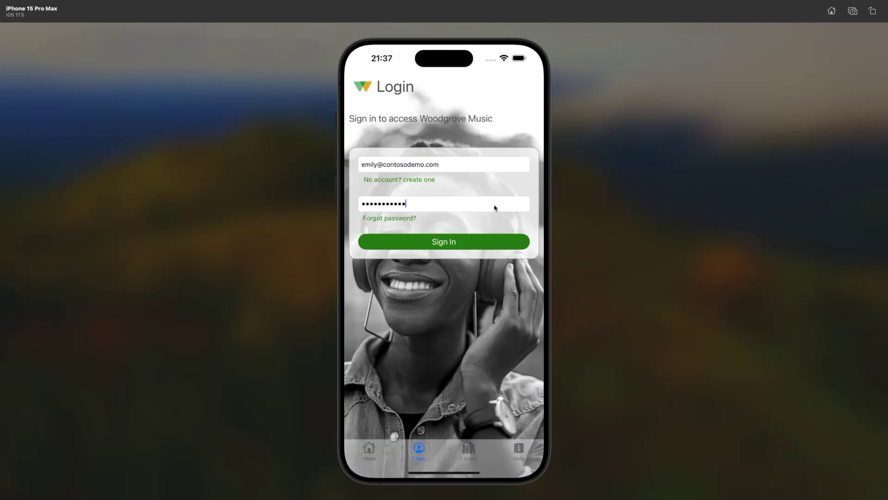
left_click(482, 242)
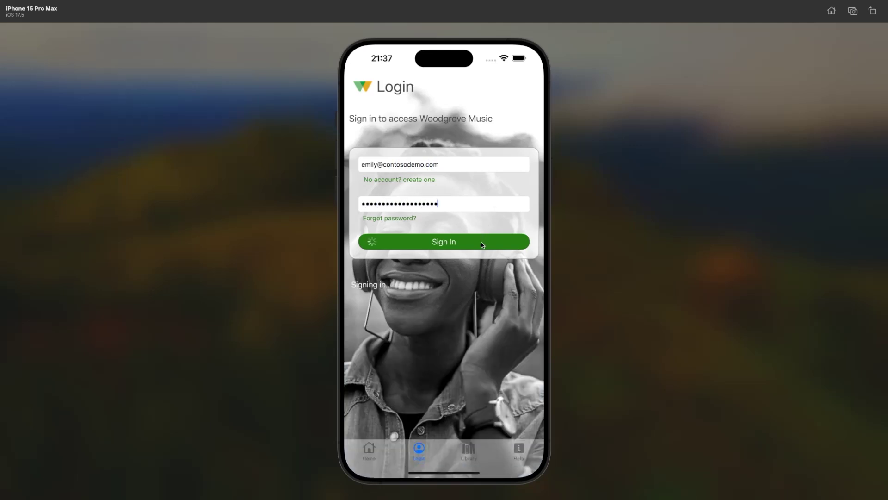